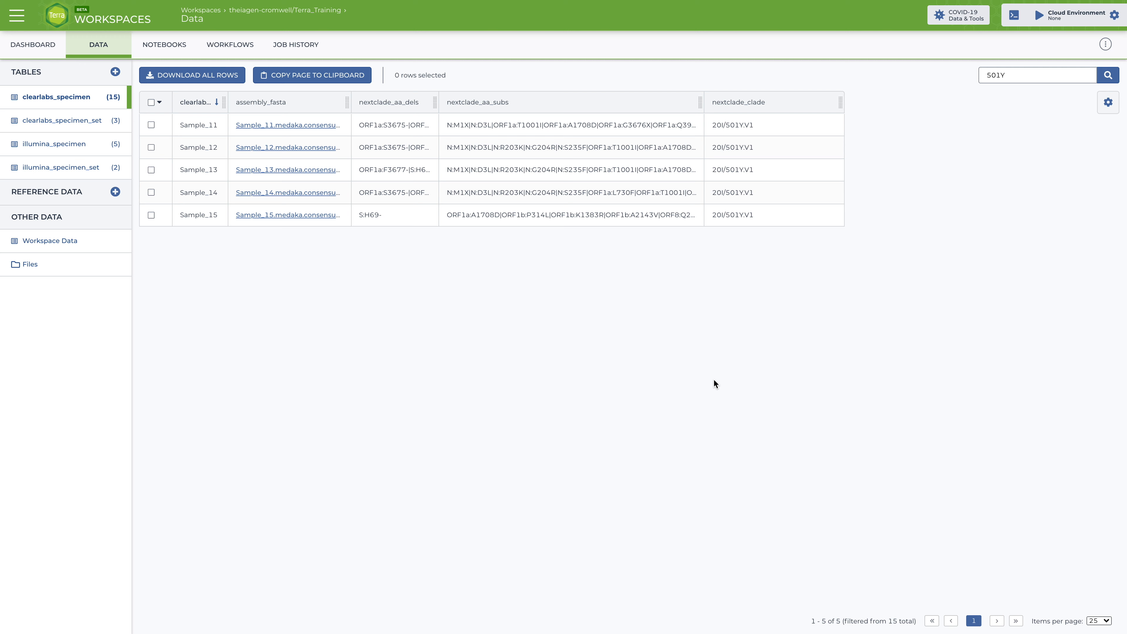
Step: Find the workflow theiagen/terra_utilities/concatenate_column_content on Dockstore through the workspace's workflow finder and open its page
click(240, 48)
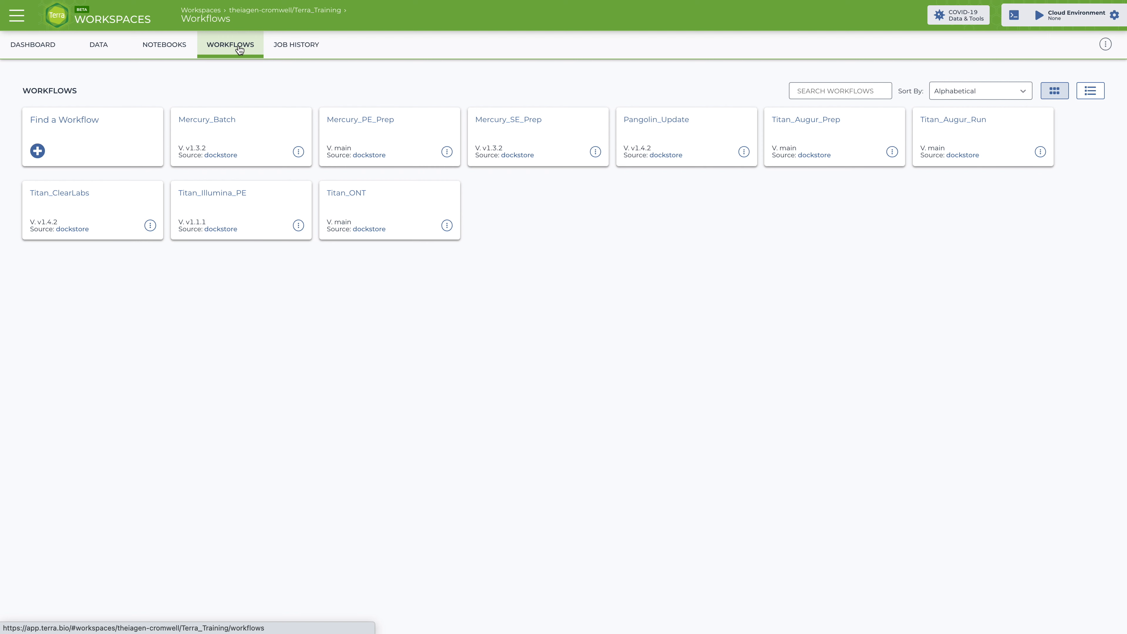
click(71, 139)
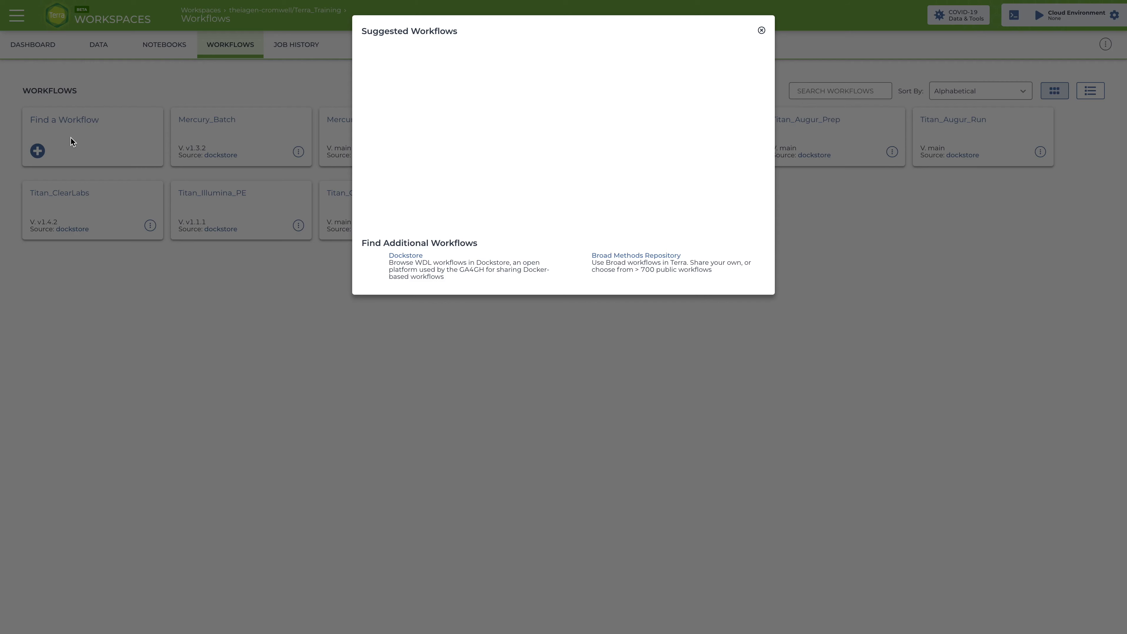
click(416, 260)
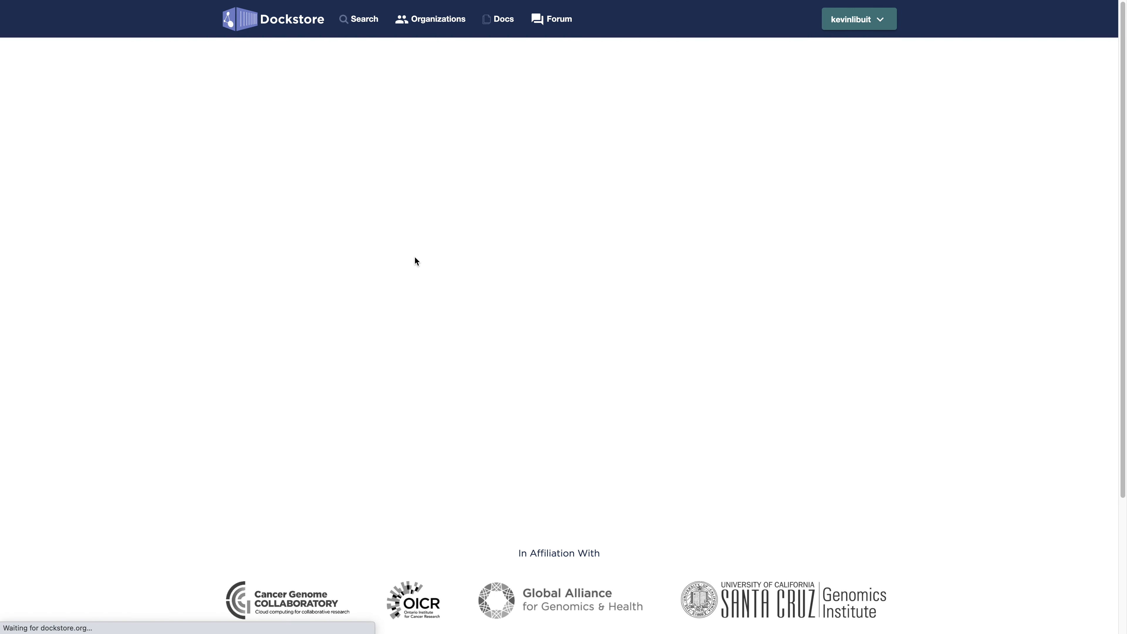
click(325, 212)
text(theiagen/terra_)
text(utilities)
text(/)
text(concatenate_column_content)
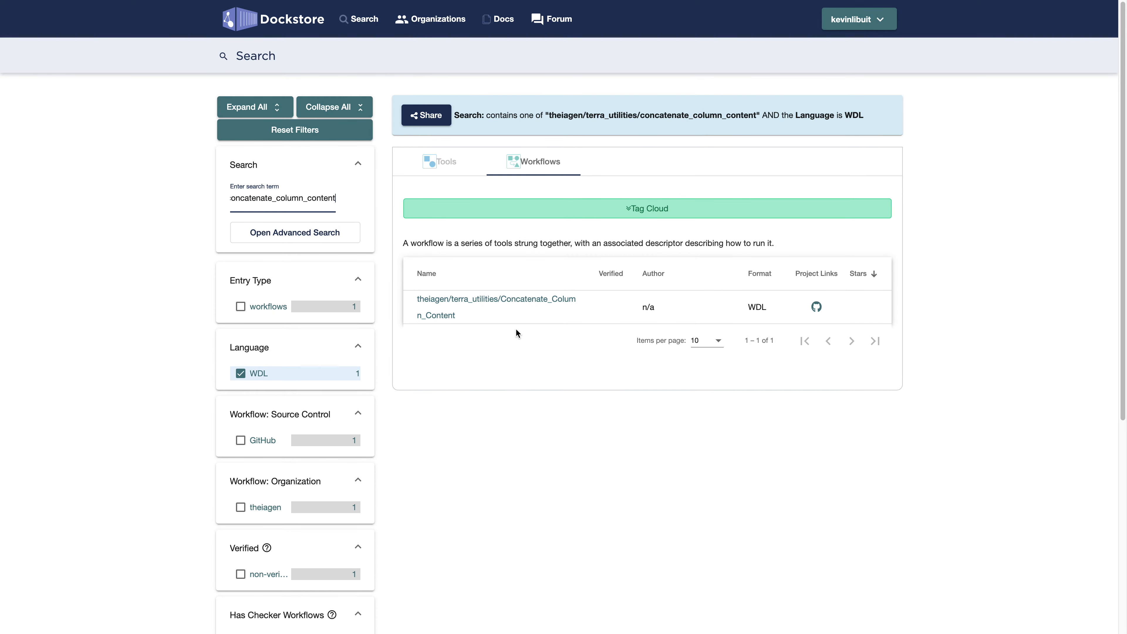
click(514, 297)
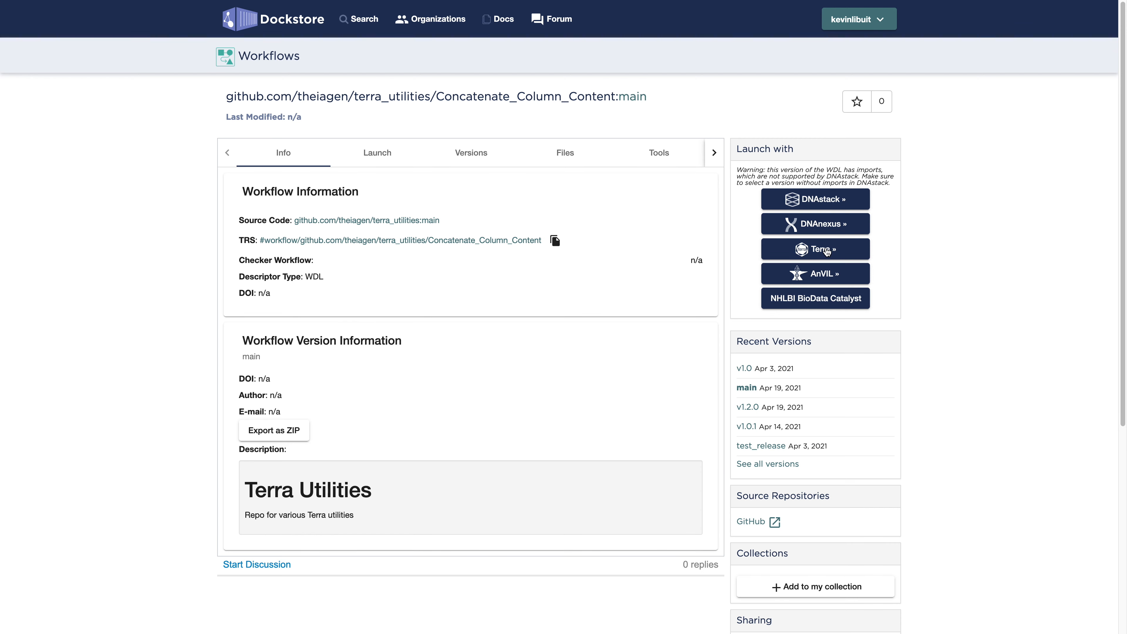
Step: Launch the Concatenate_Column_Content workflow with Terra and import it into the Terra_Training workspace
click(827, 251)
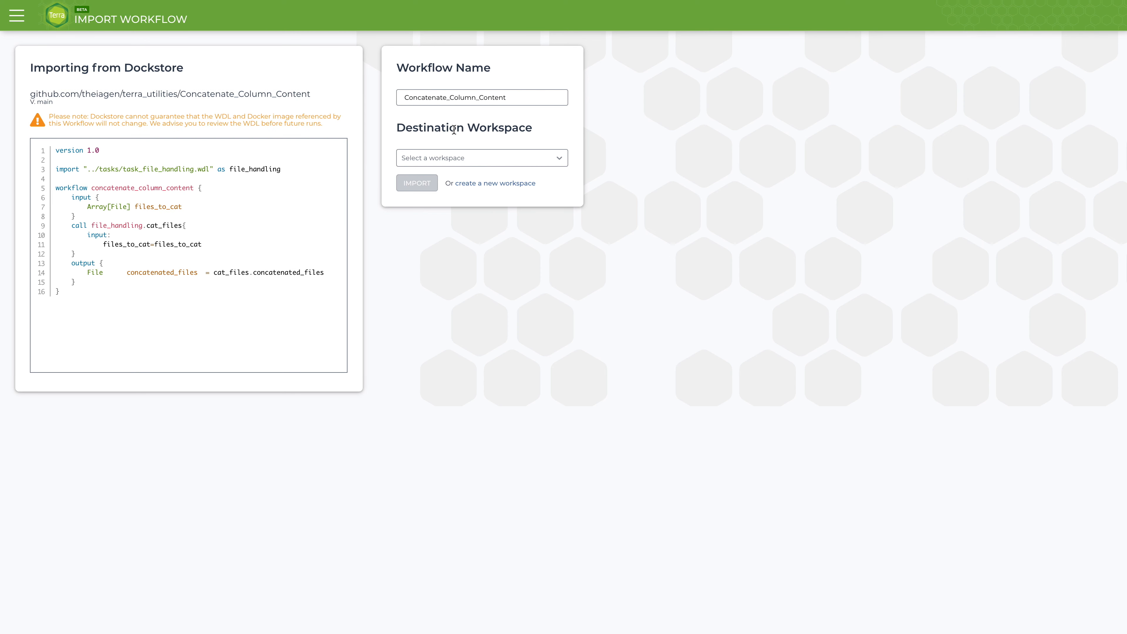
click(562, 158)
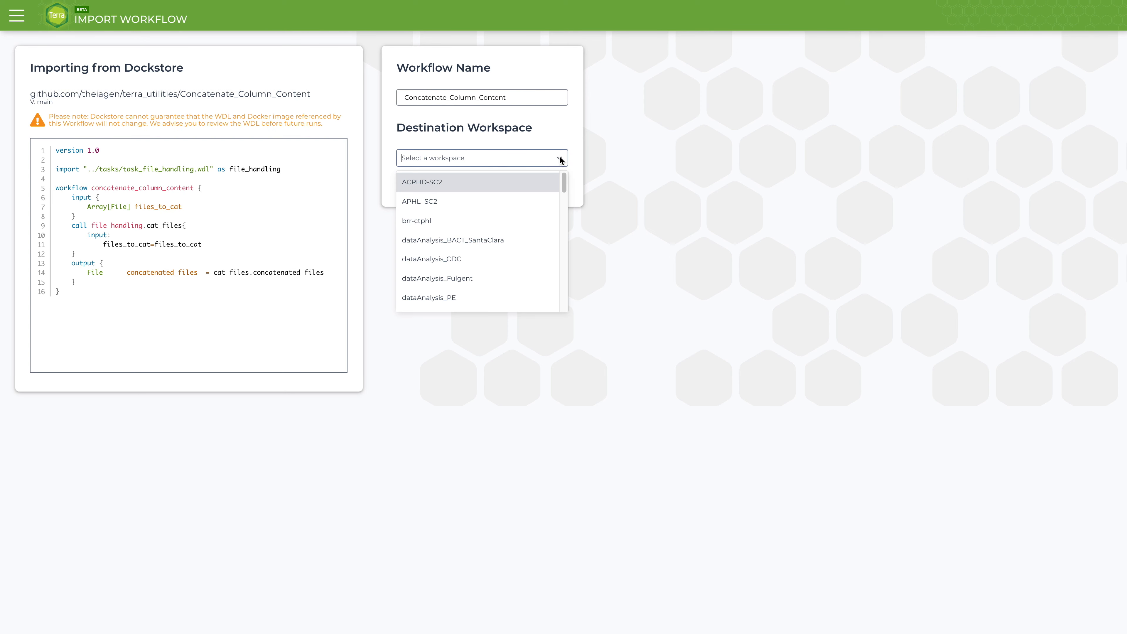
scroll(507, 221, down, 5)
scroll(506, 221, down, 5)
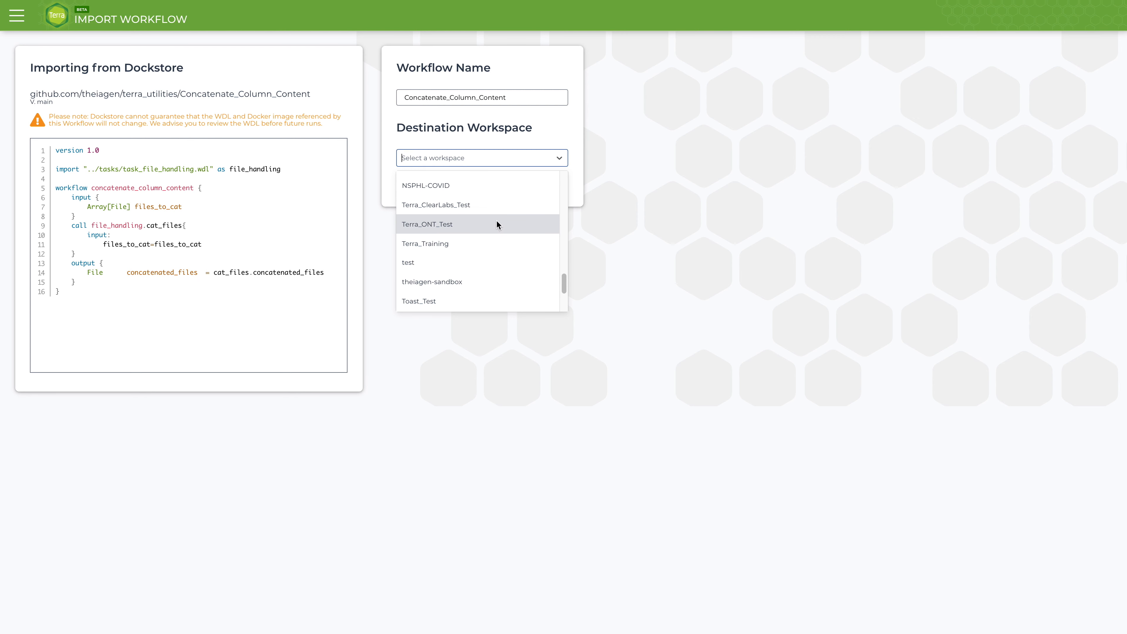
click(451, 244)
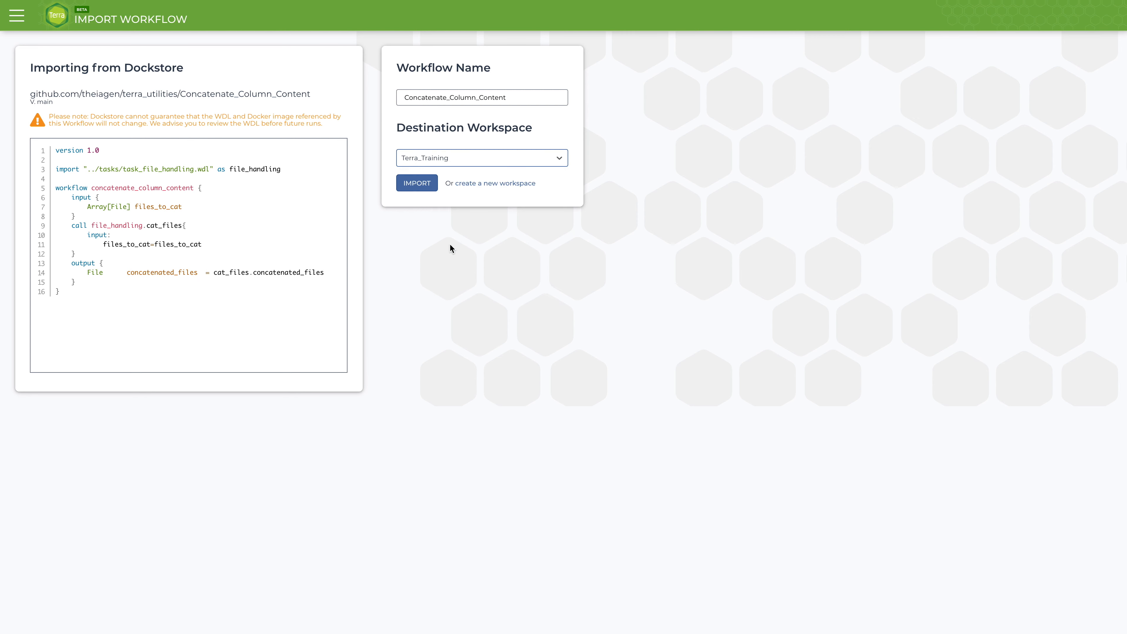
click(412, 189)
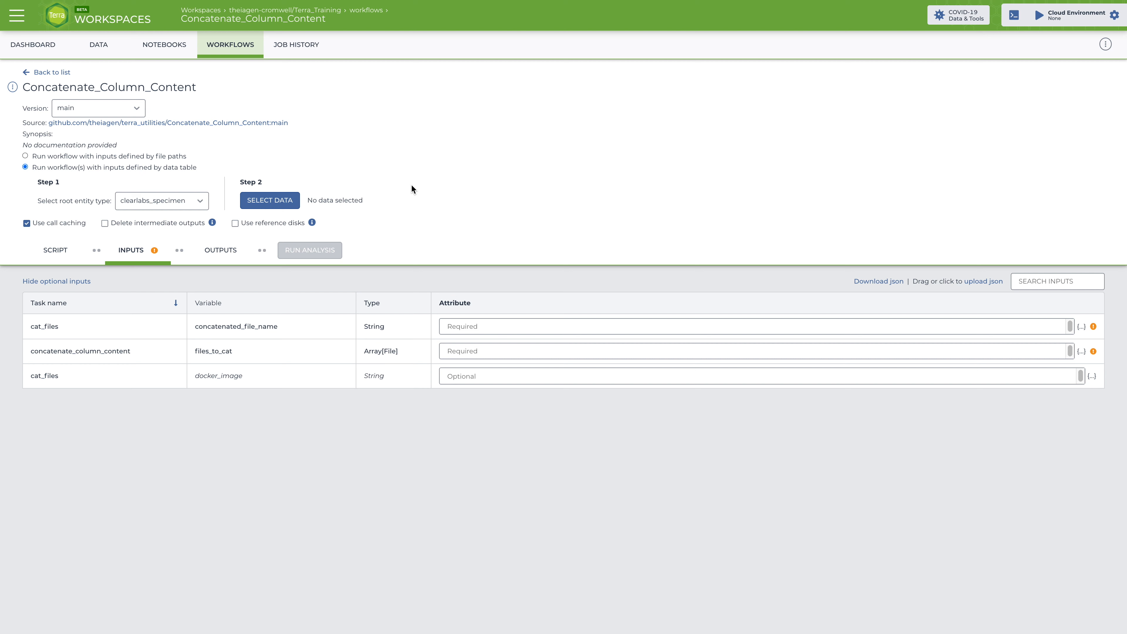
Step: Set the workflow version to v1.2.0 and the root entity type to clearlabs_specimen_set
click(91, 108)
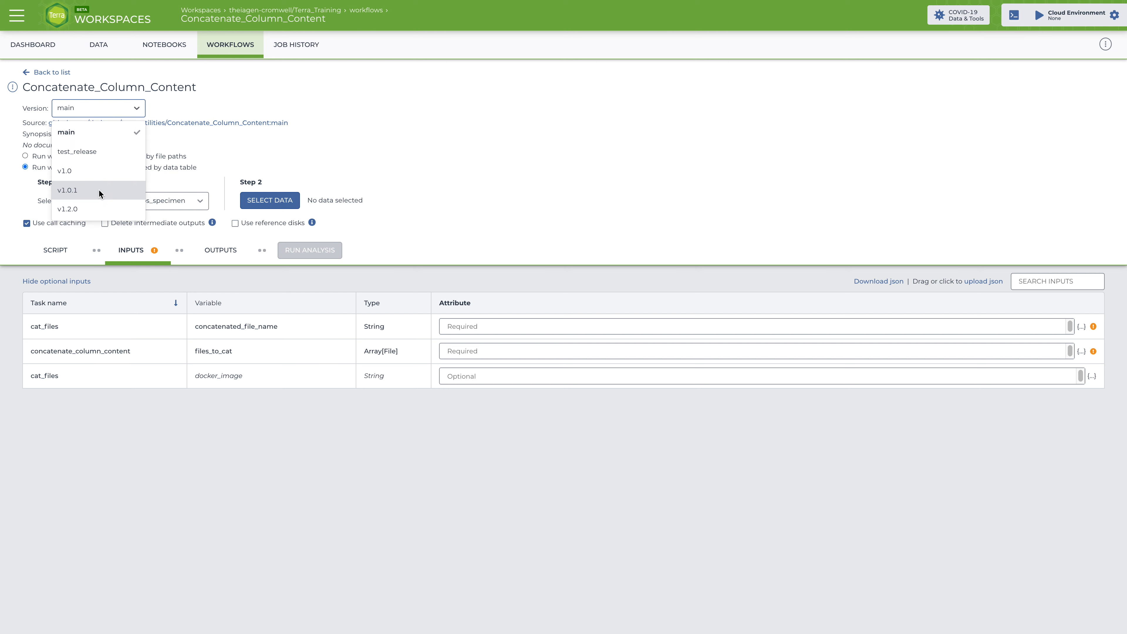
click(94, 207)
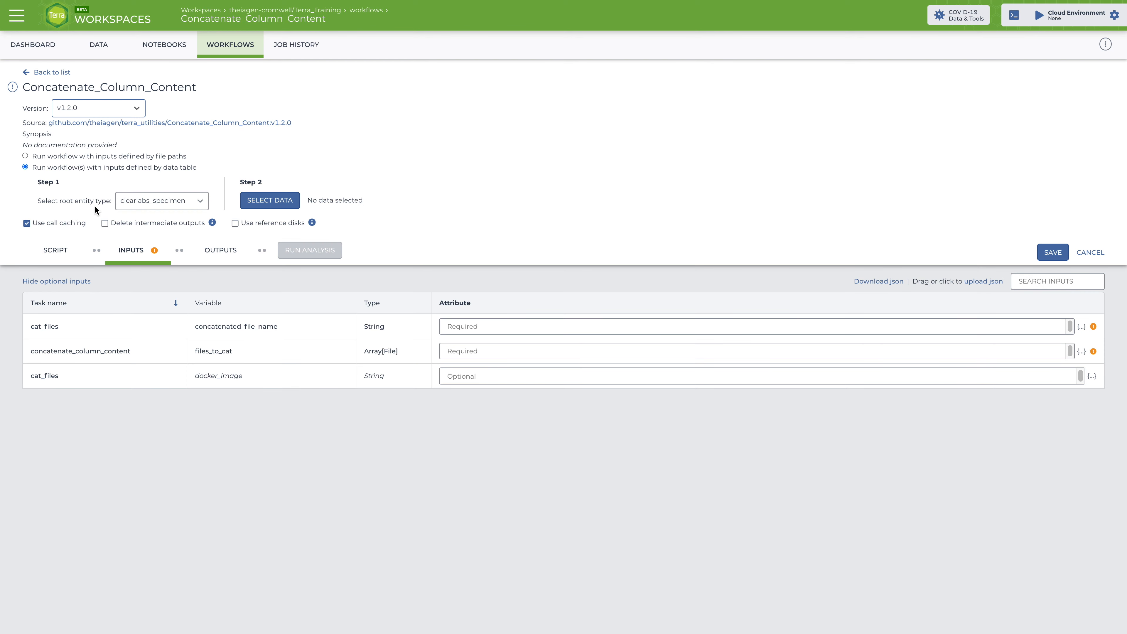
click(203, 201)
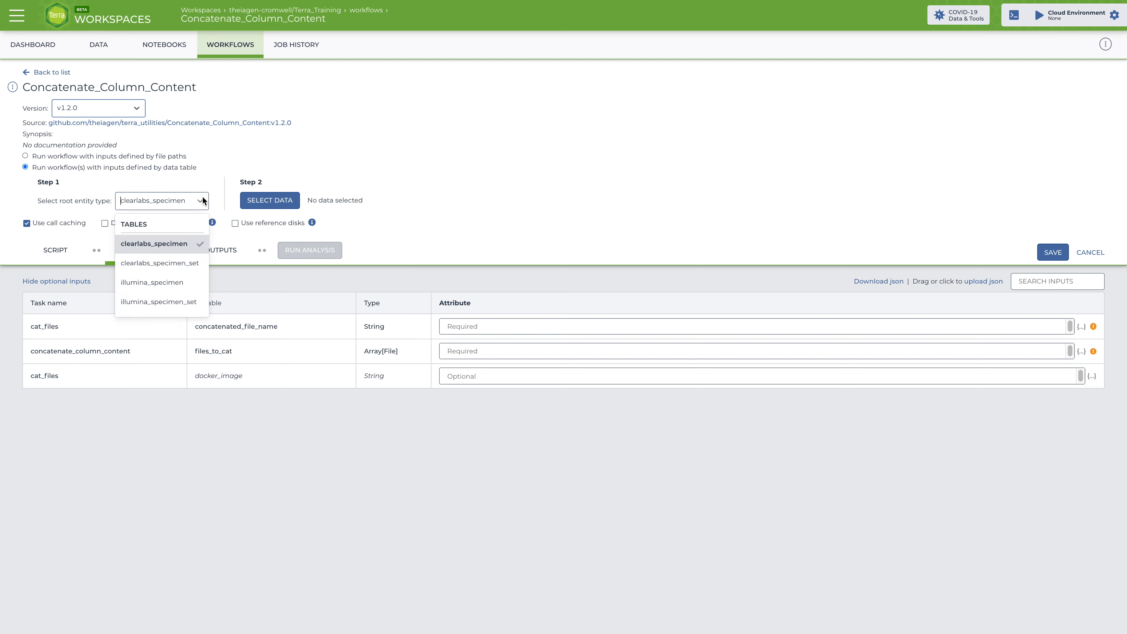
click(173, 270)
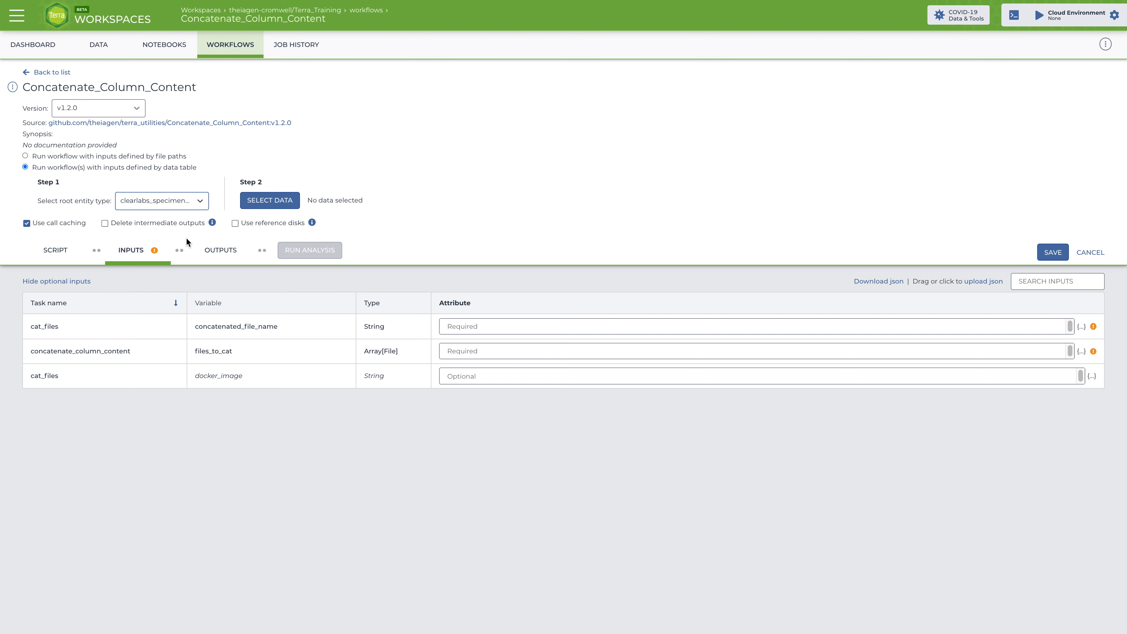
Step: Select the data as a new clearlabs_specimen_set made from all specimens matching "501y"
click(275, 205)
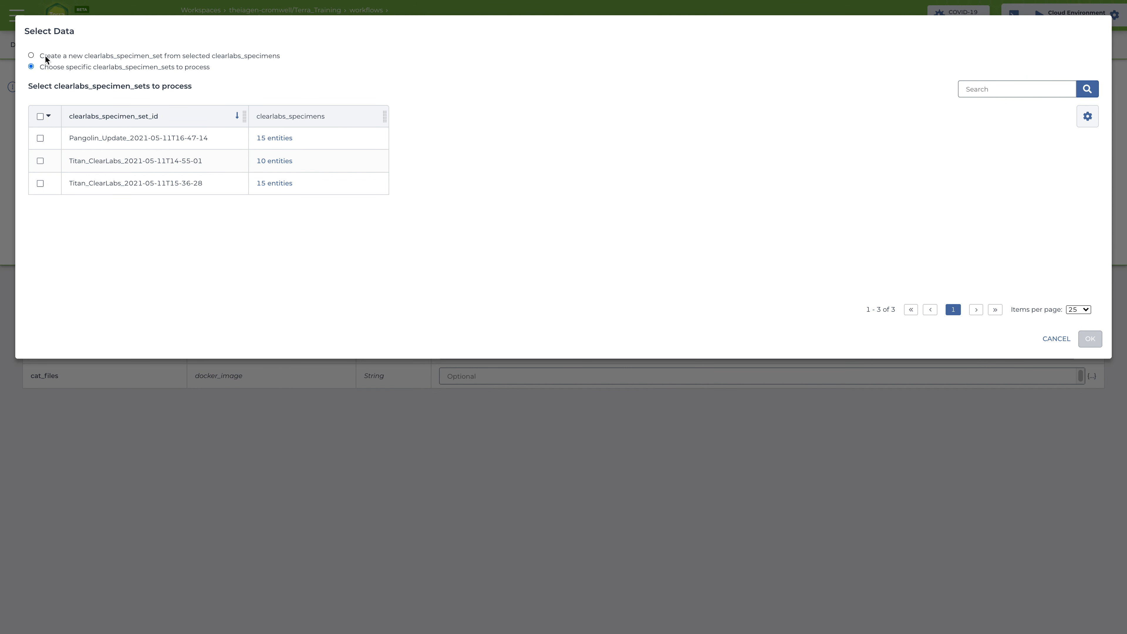
click(31, 55)
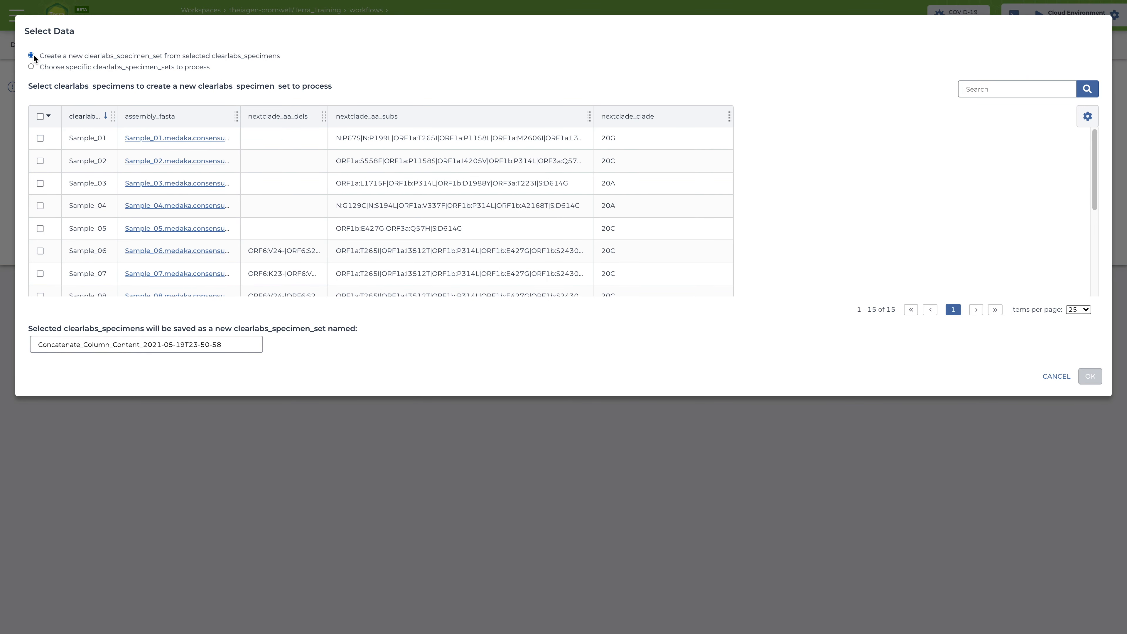
click(986, 89)
text(501y)
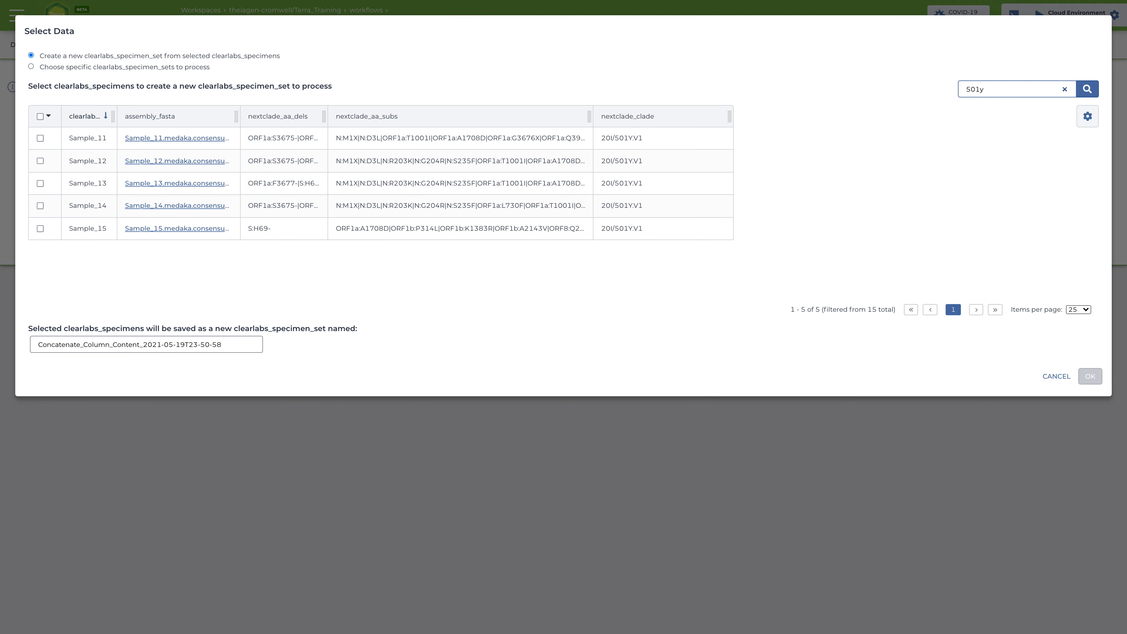
click(40, 118)
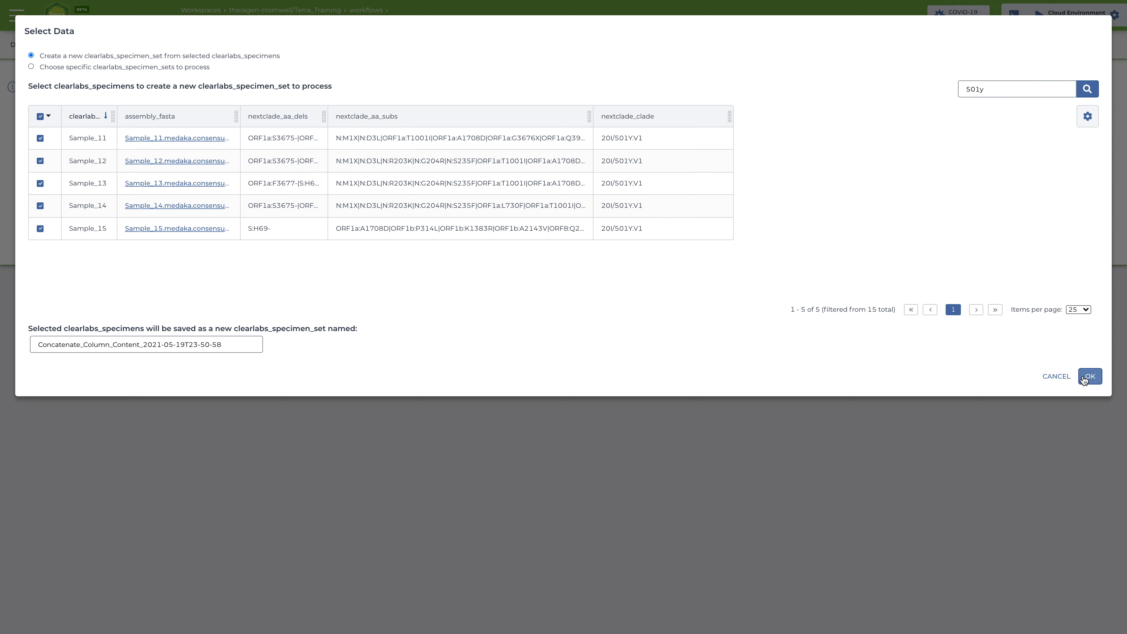
click(1083, 376)
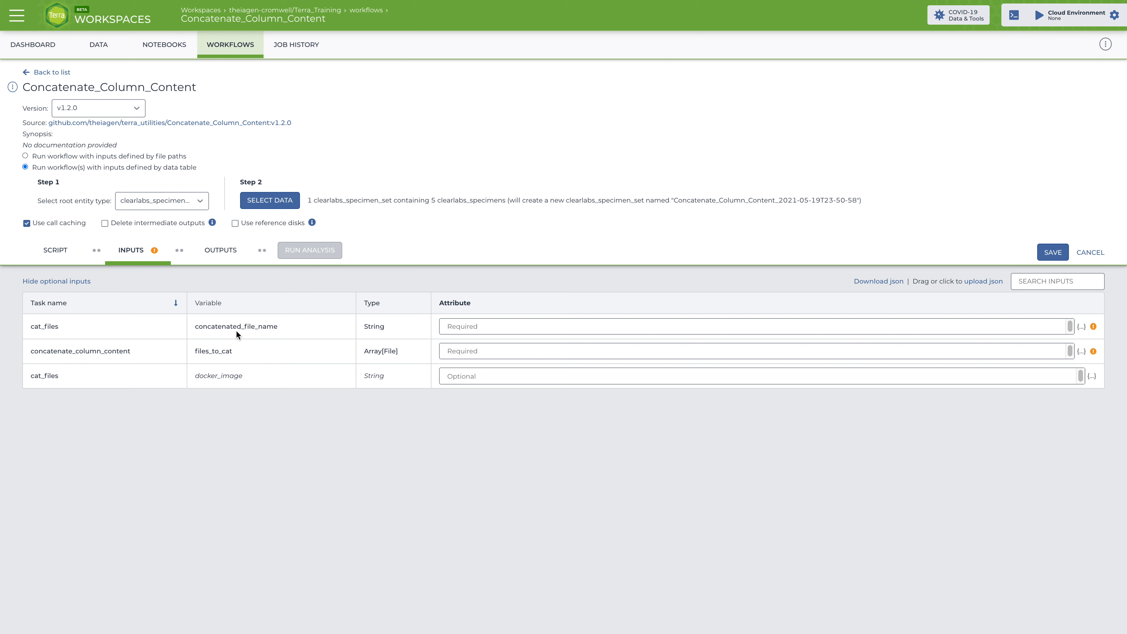
Step: Set the concatenated_file_name input to "501Y_samples.fasta", enclosed in quotation marks
click(498, 328)
text(")
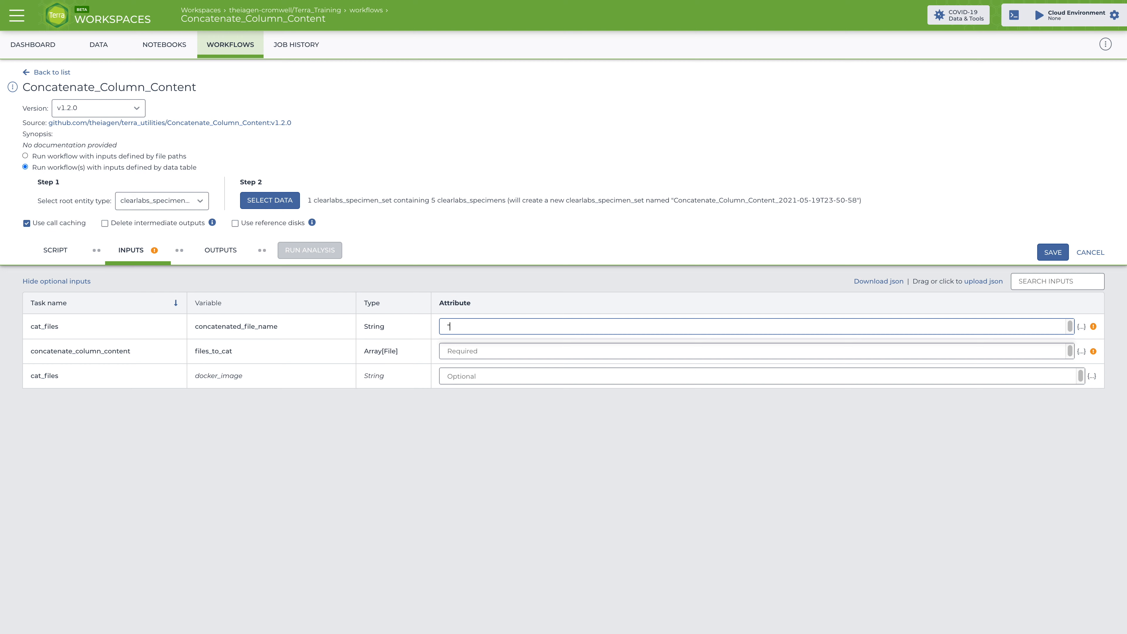
text(501Y_samples.fasta)
Step: Set the files_to_cat input to this.clearlabs_specimens.assembly_fasta
click(512, 353)
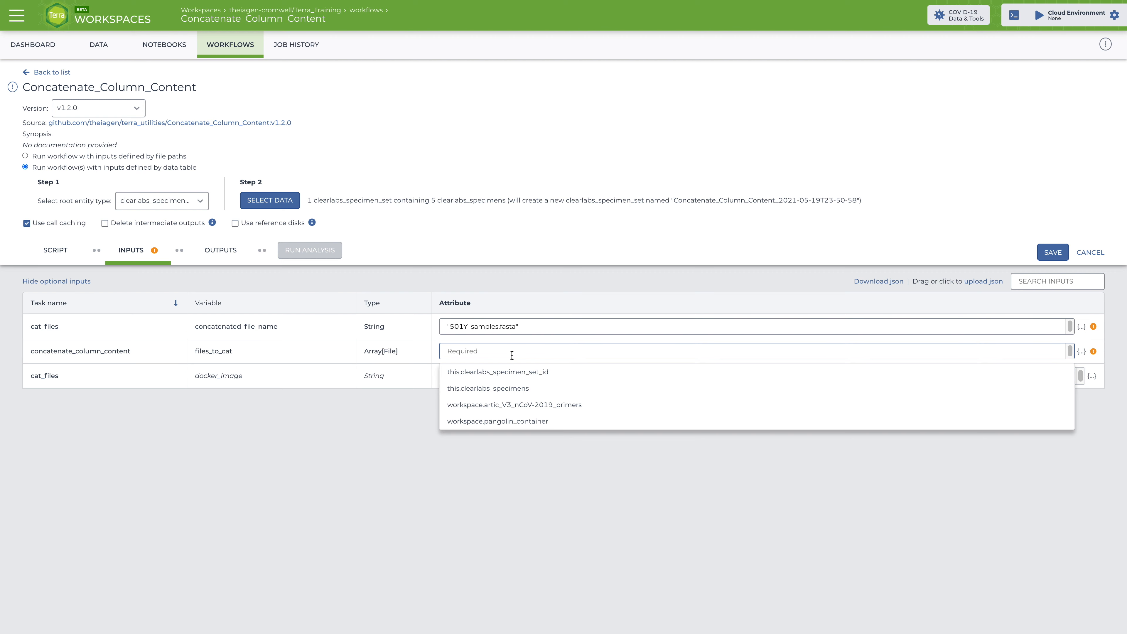
text(this.)
key(Down)
key(Down)
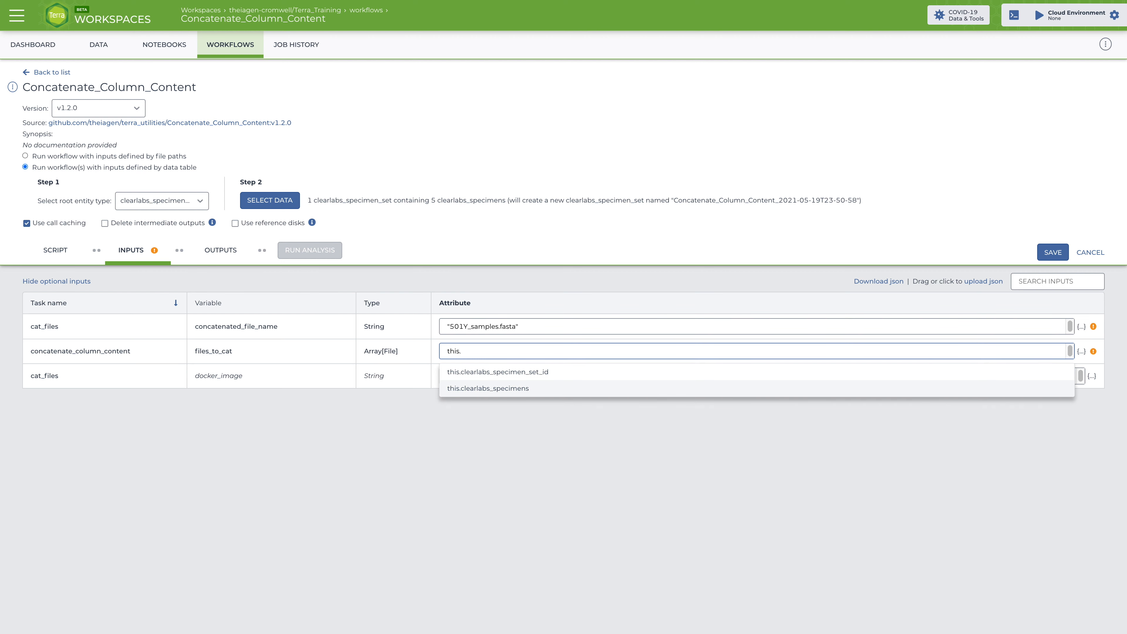
key(Return)
text(.as)
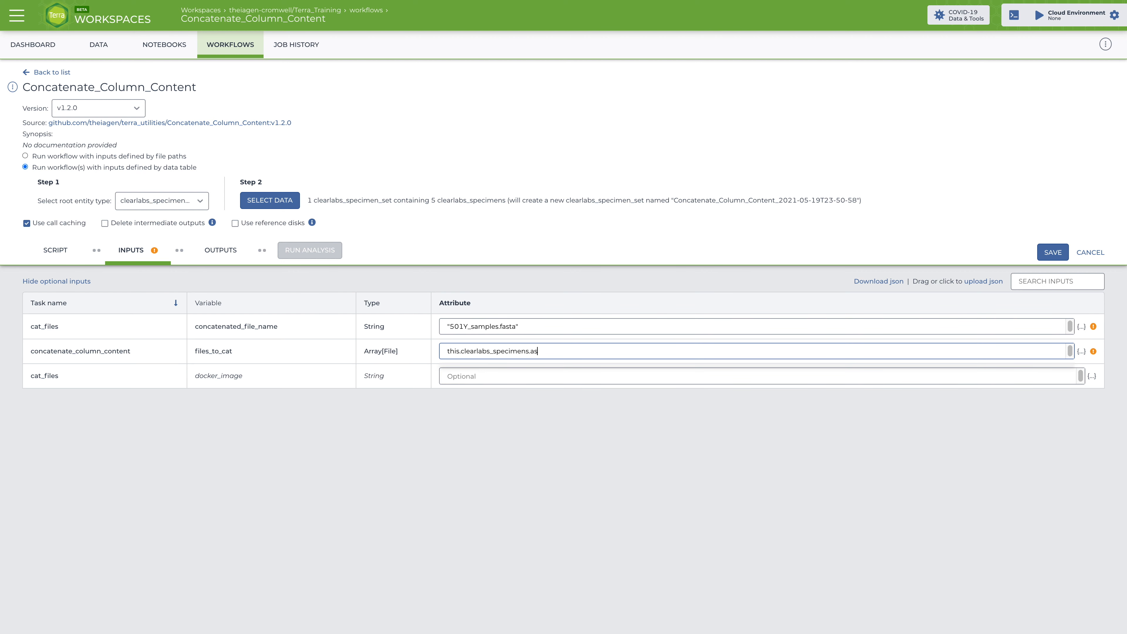
text(sembly_fasata)
key(BackSpace)
text(ta)
Step: Save the configuration with the default attribute for the concatenated_files output, and launch the analysis
click(239, 255)
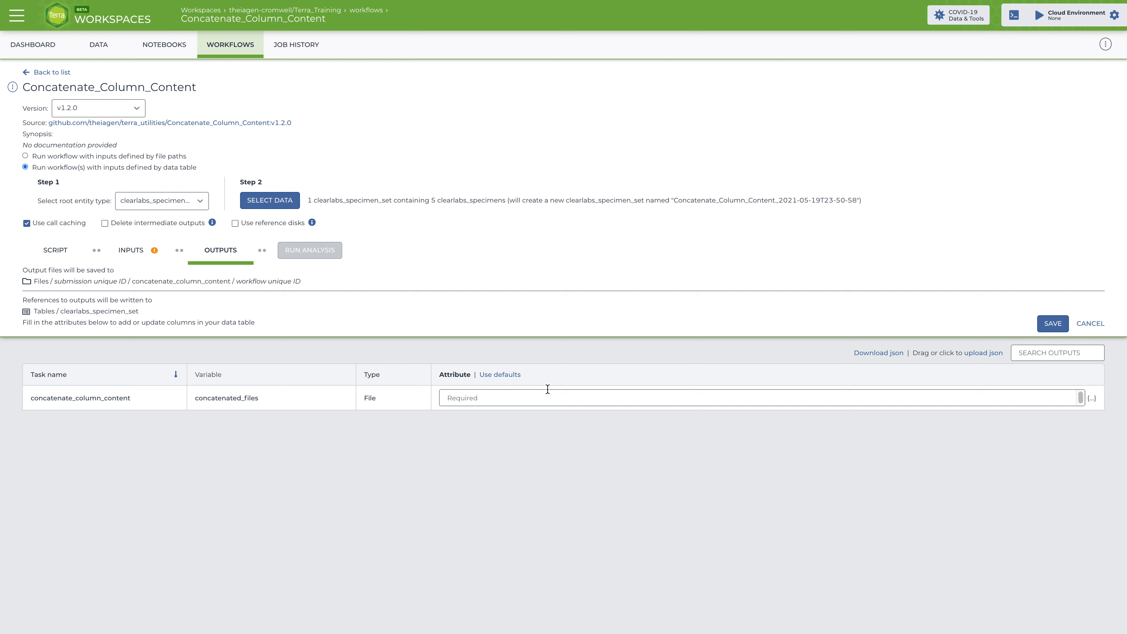
click(510, 375)
click(1043, 324)
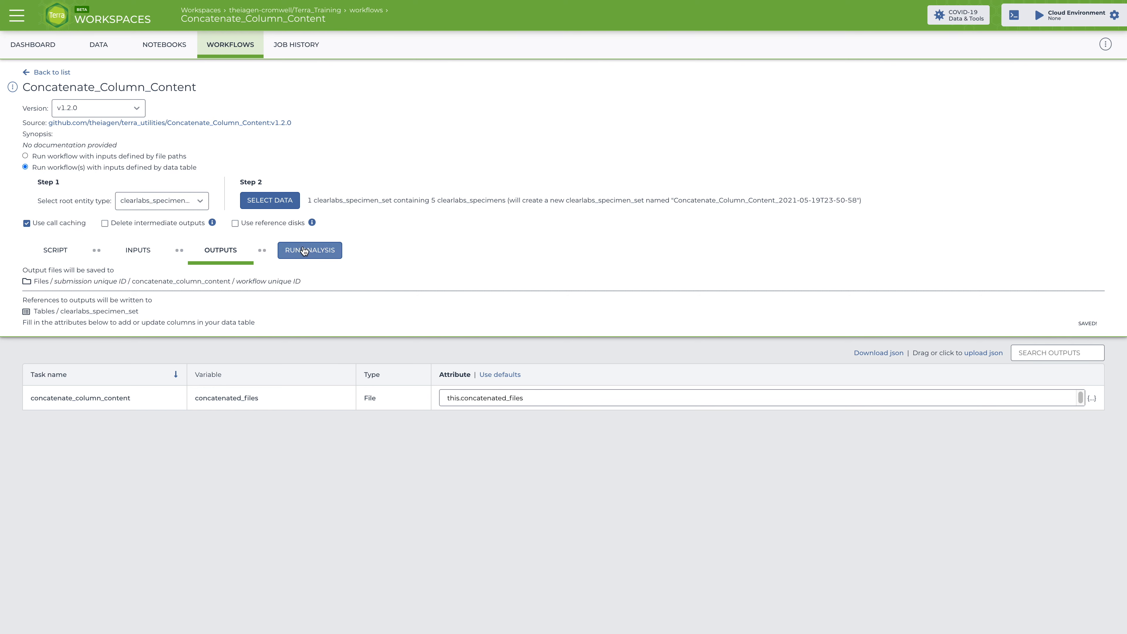
click(306, 251)
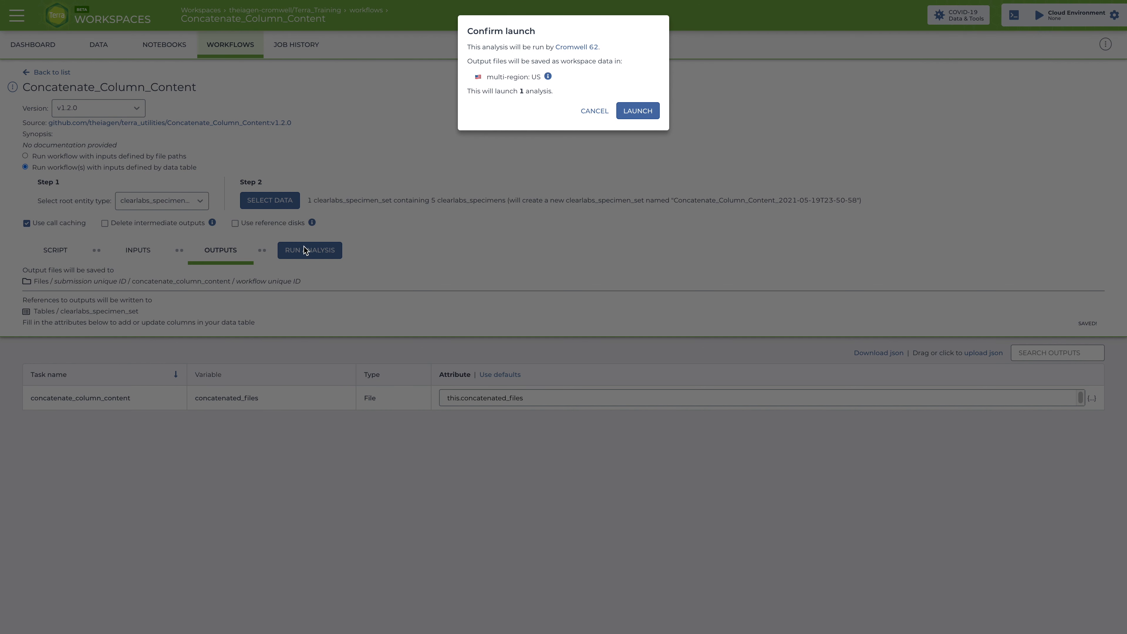
click(651, 114)
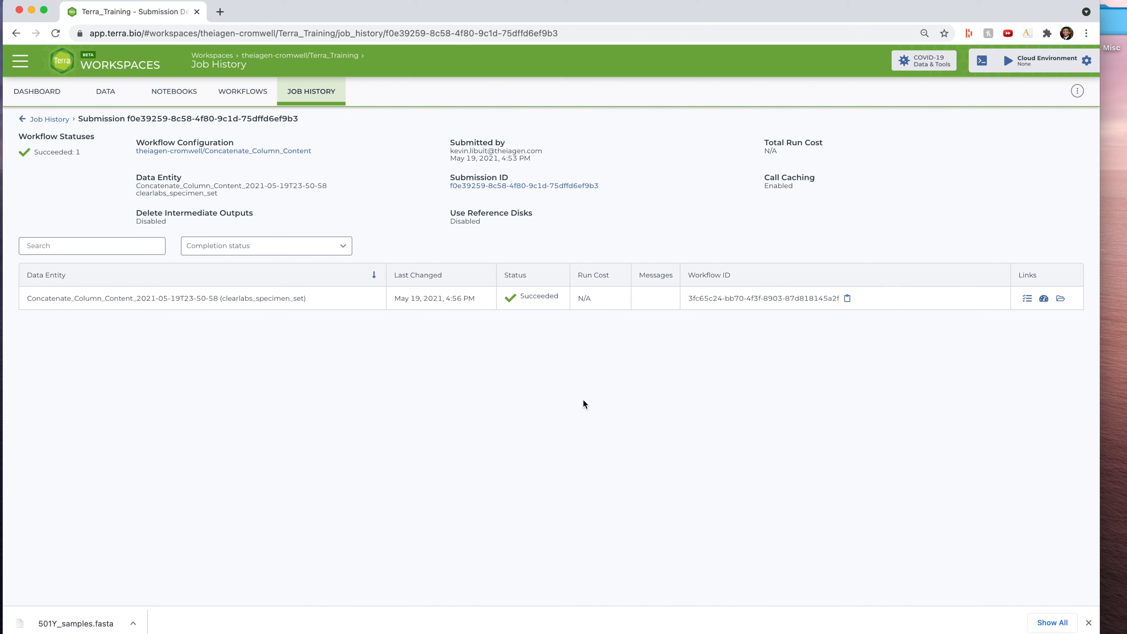
Step: Download 501Y_samples.fasta from the concatenated_files column of the clearlabs_specimen_set table and place it on the desktop
click(117, 95)
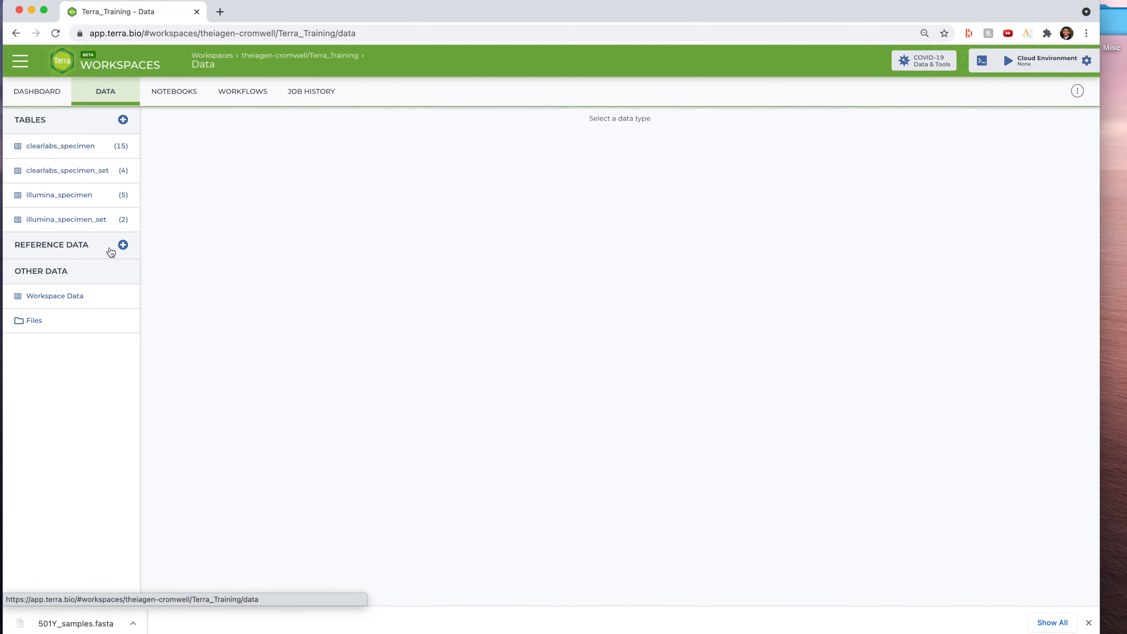
click(74, 175)
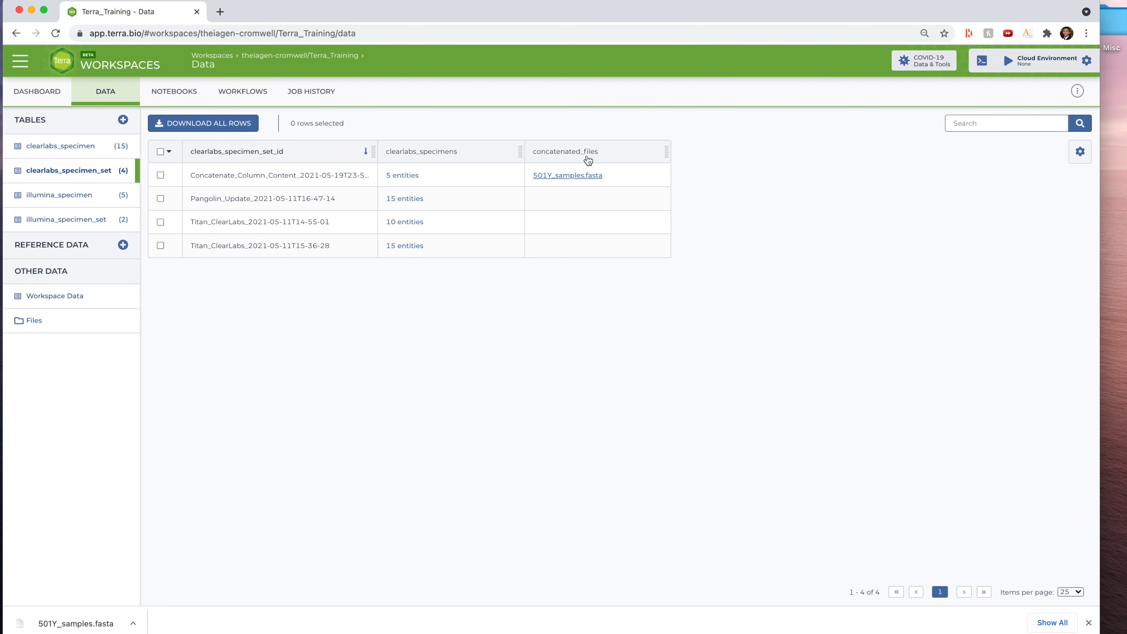
click(585, 175)
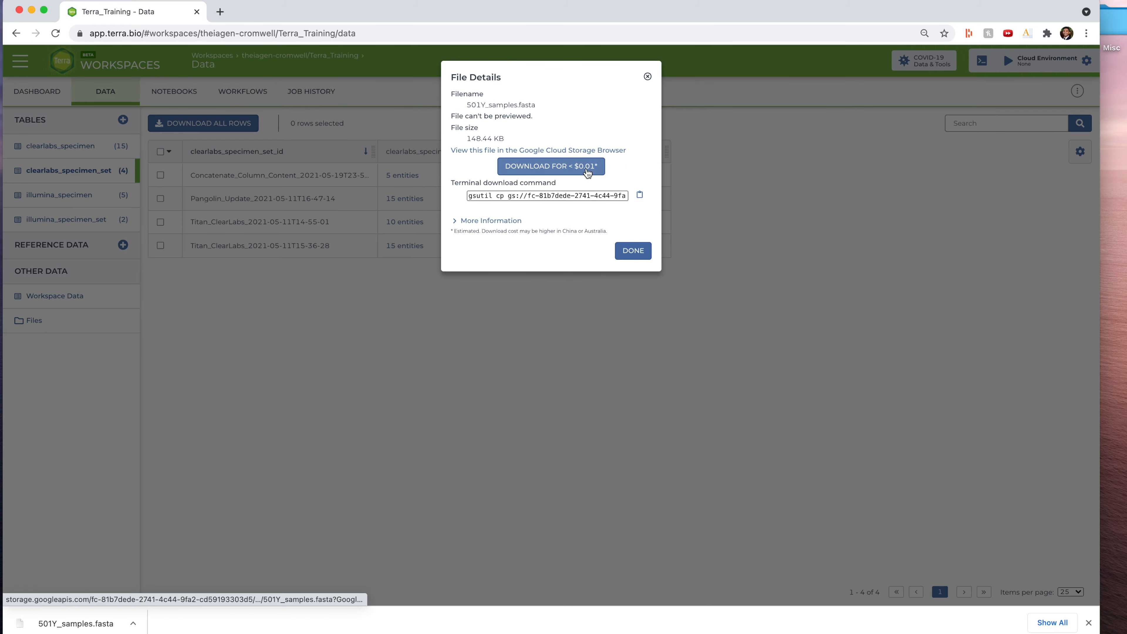
click(586, 173)
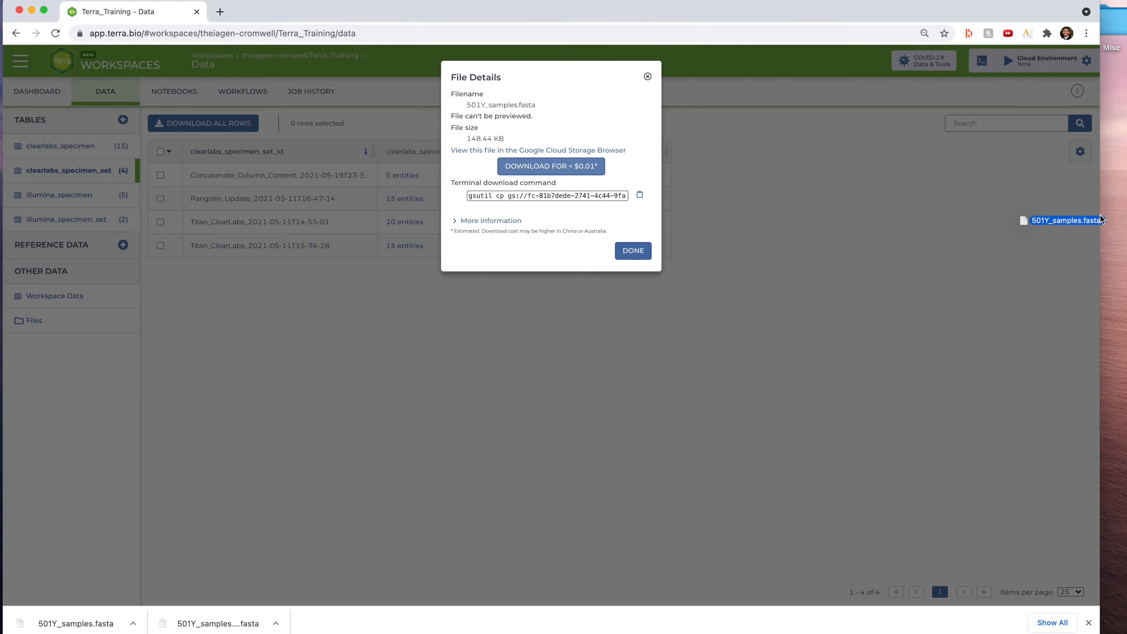
click(1125, 222)
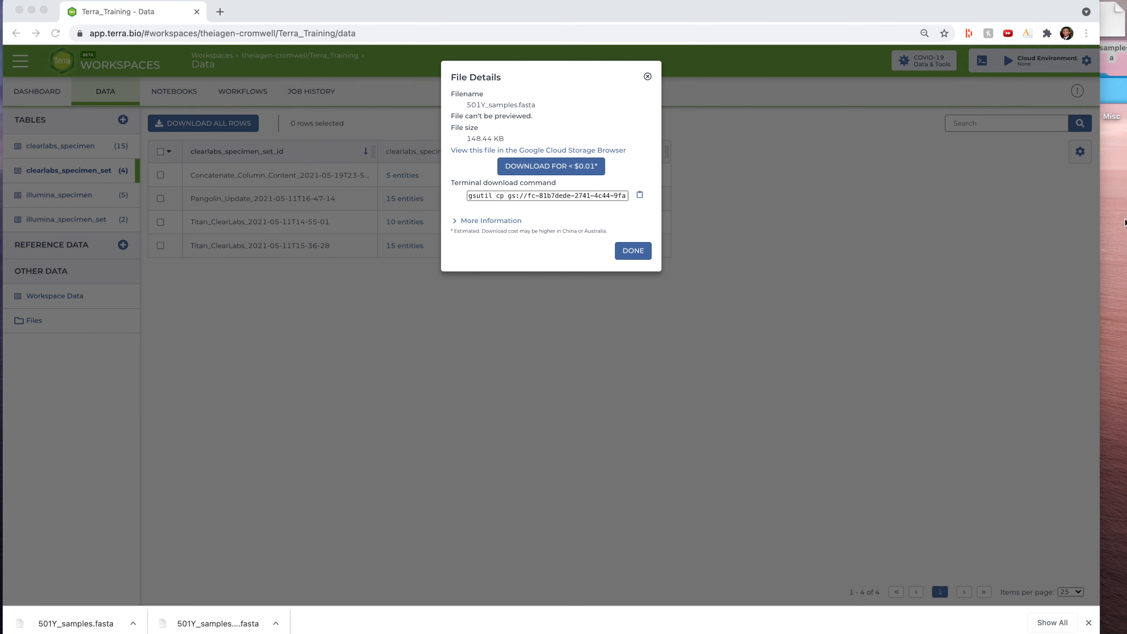
Step: Open 501Y_samples.fasta from the desktop, search it for ">" and go through each sample header, then close the file
double_click(1115, 32)
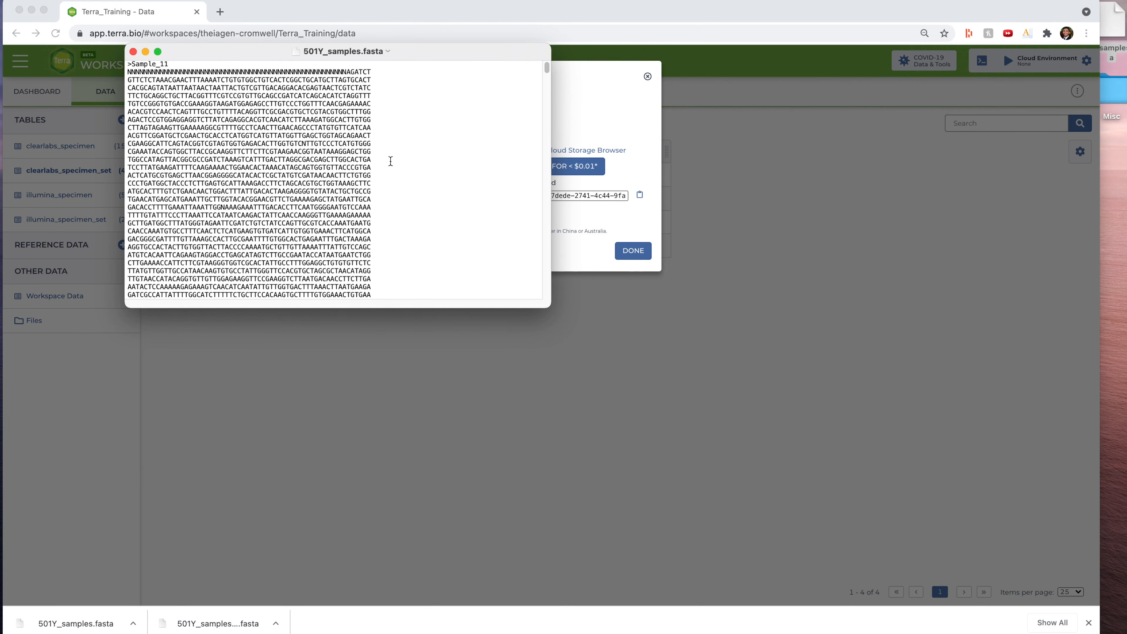
key(super+f)
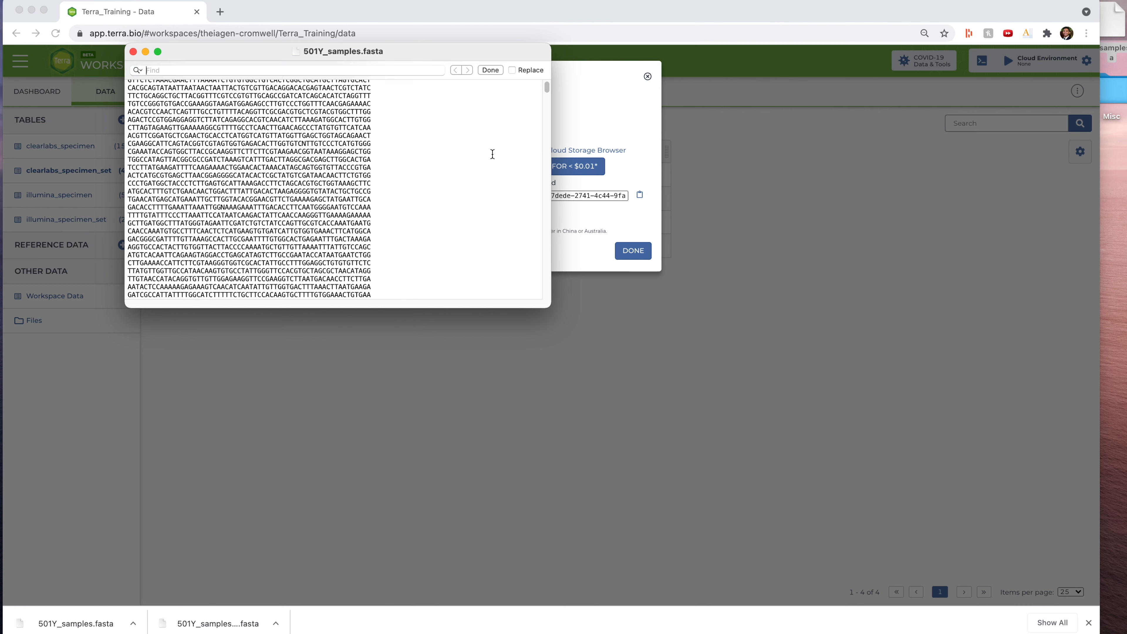
text(>)
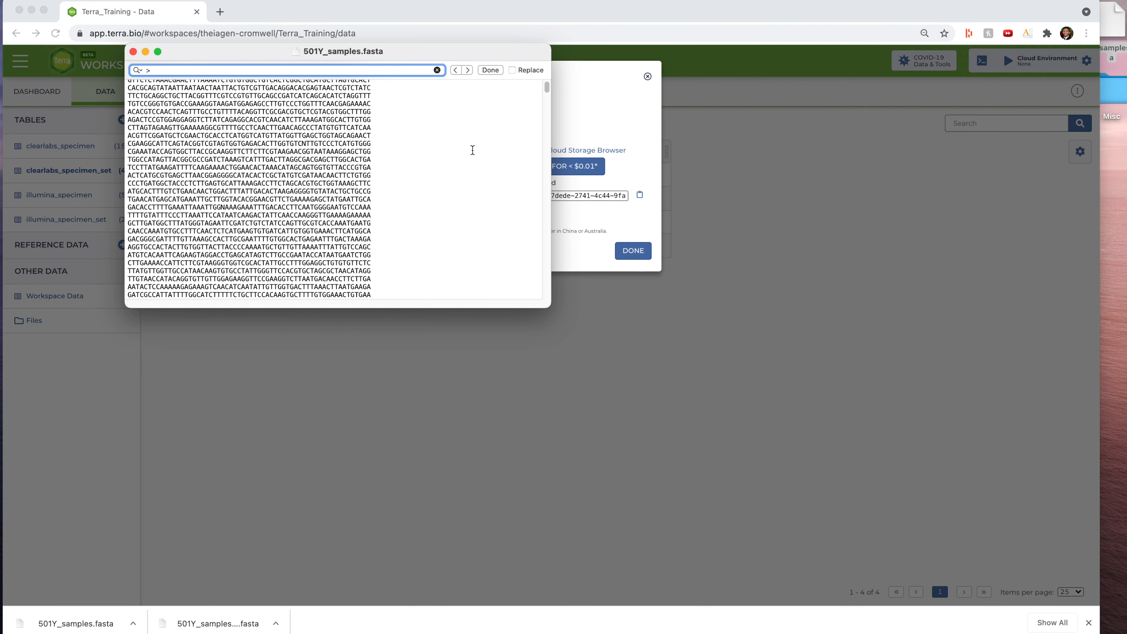
click(467, 69)
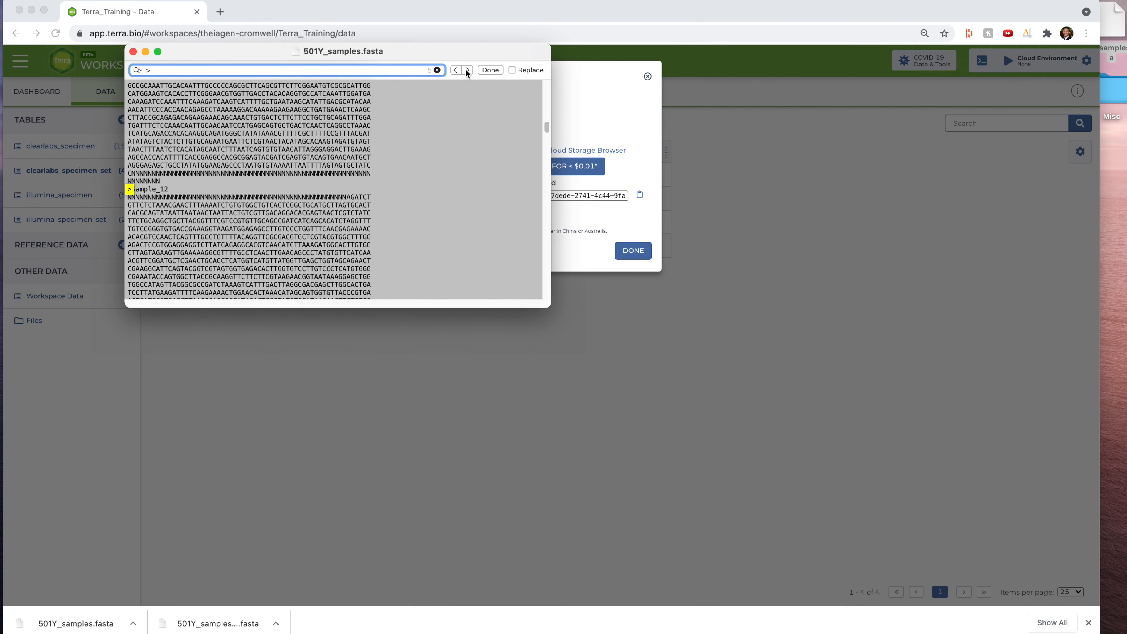
click(466, 69)
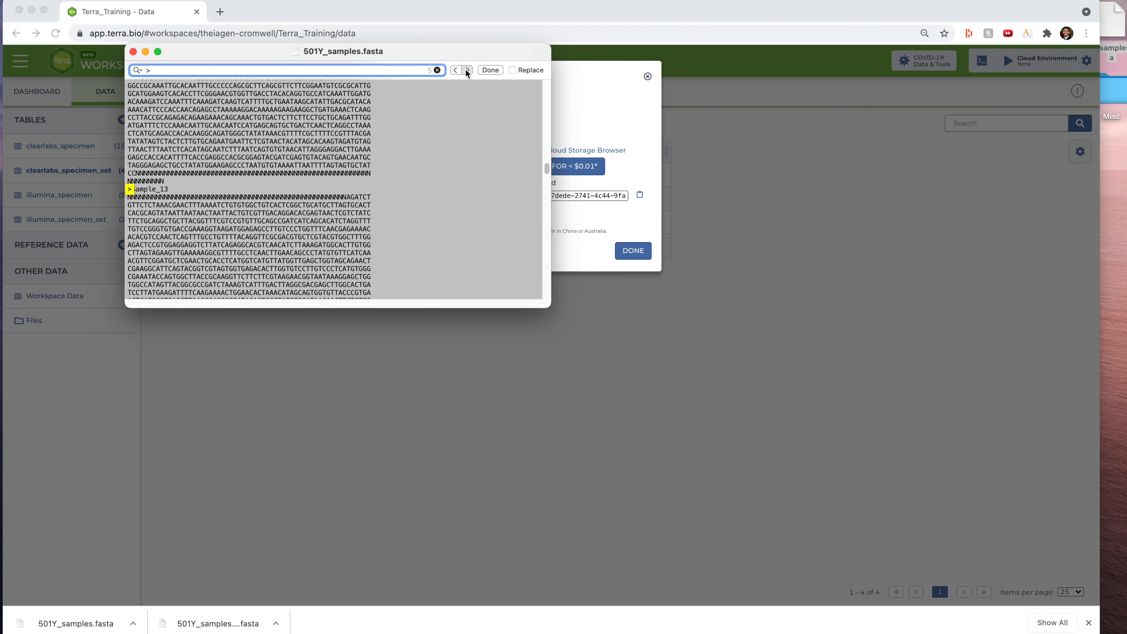
click(466, 69)
click(466, 69)
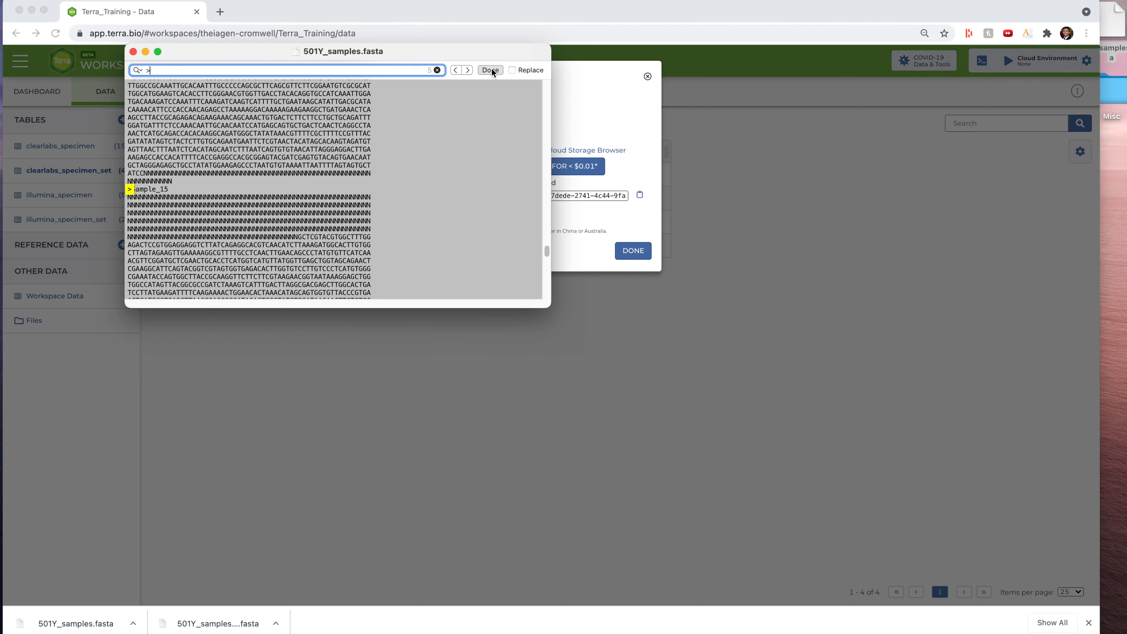
click(491, 70)
click(134, 51)
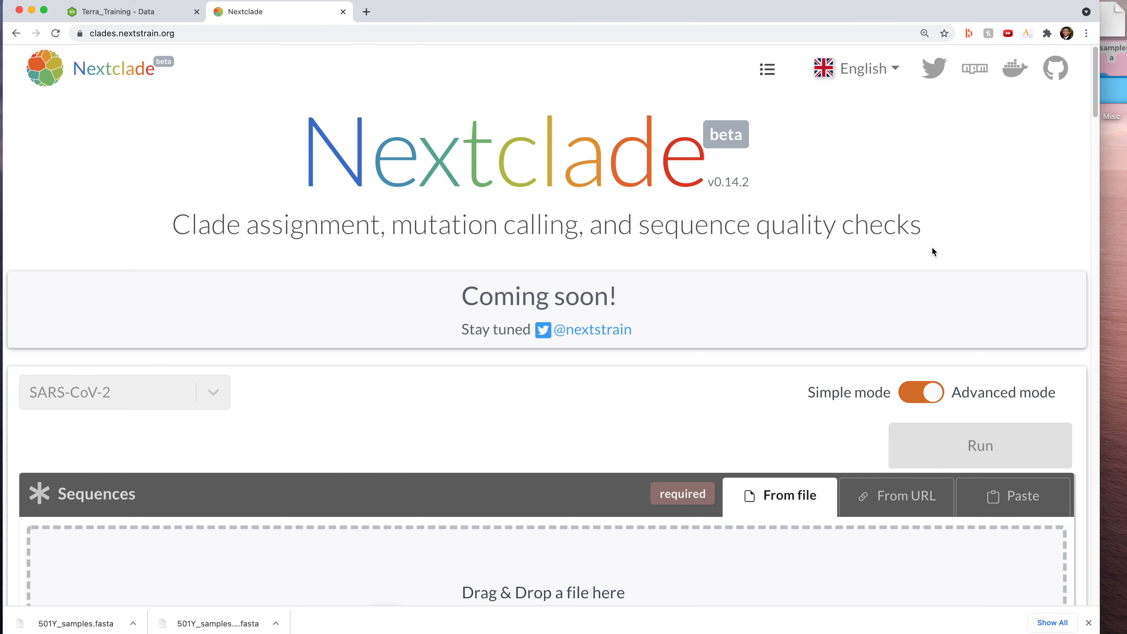
Step: In Nextclade, load 501Y_samples.fasta from the desktop as the sequences file and run the analysis
scroll(926, 244, down, 5)
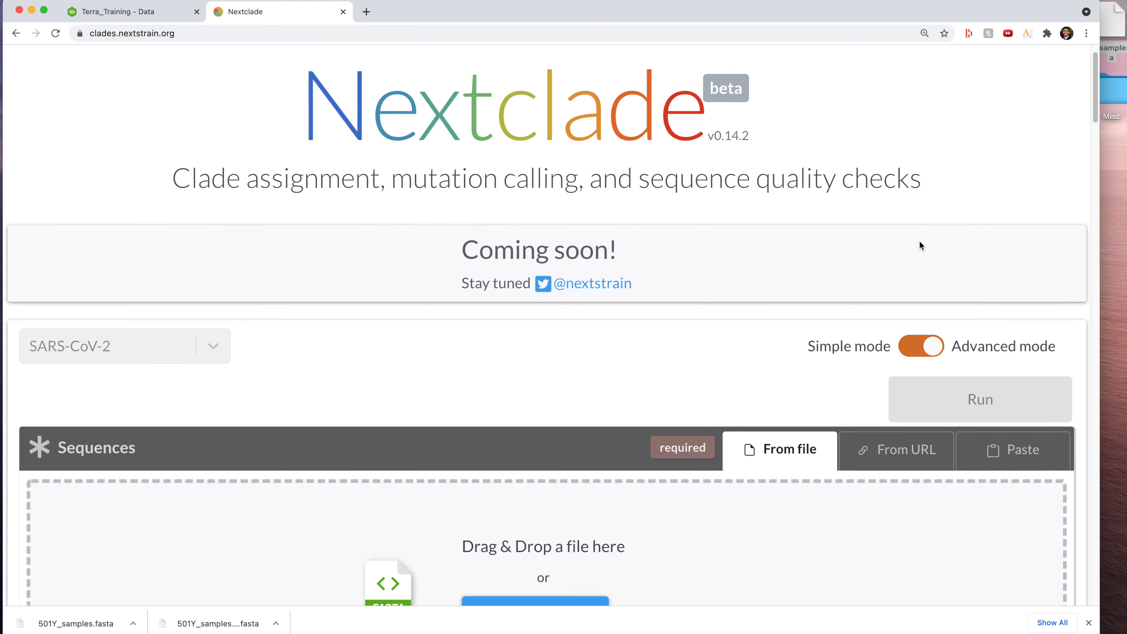
drag(1113, 31, 771, 451)
click(979, 270)
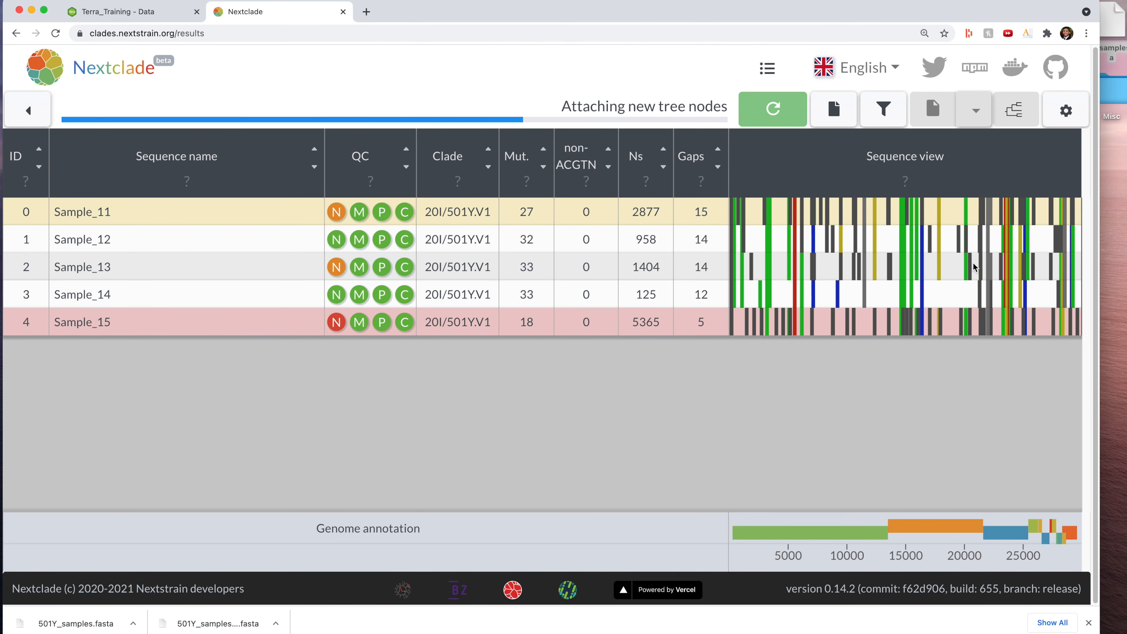